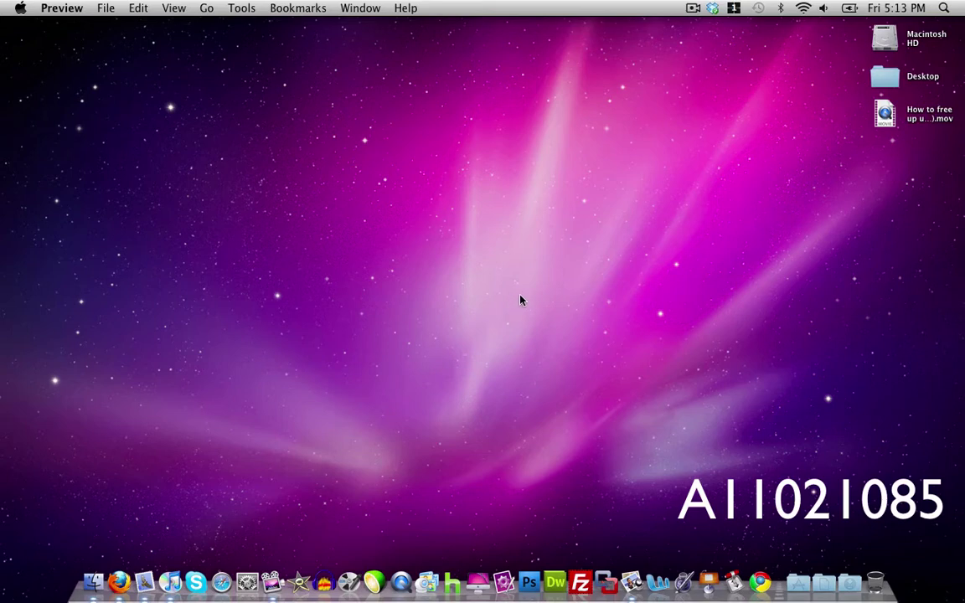
Place the two icon_512.png previews side by side and close the boxed A11 version
{"action": "left_click_drag", "start_coordinate": [955, 13], "coordinate": [197, 55]}
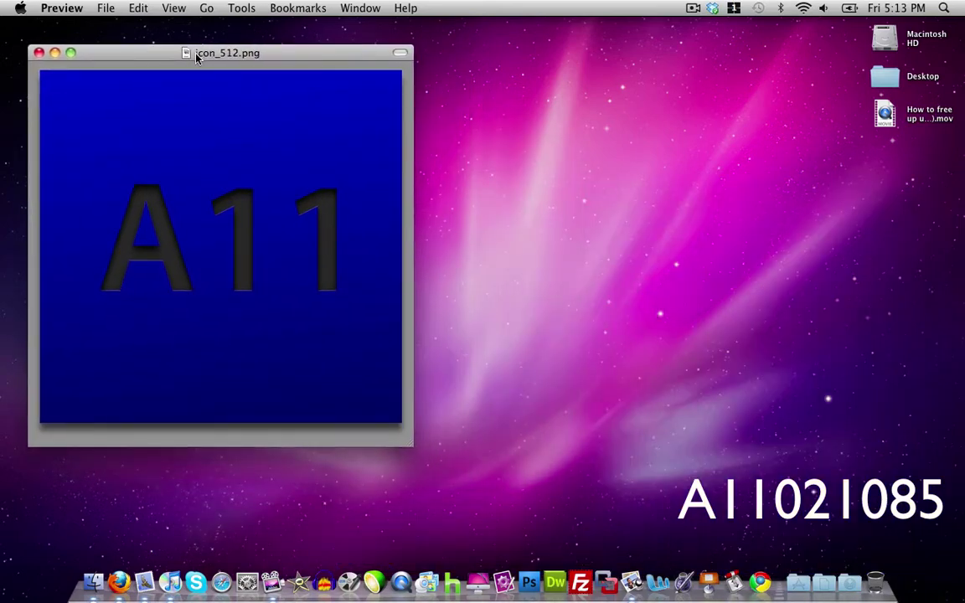
{"action": "left_click_drag", "start_coordinate": [964, 167], "coordinate": [592, 57]}
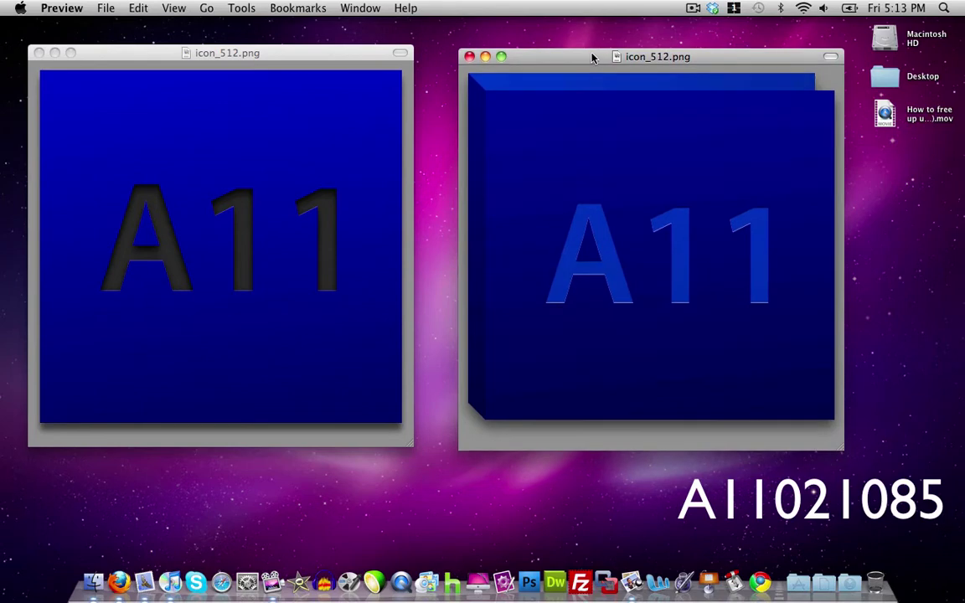
{"action": "left_click", "coordinate": [446, 48]}
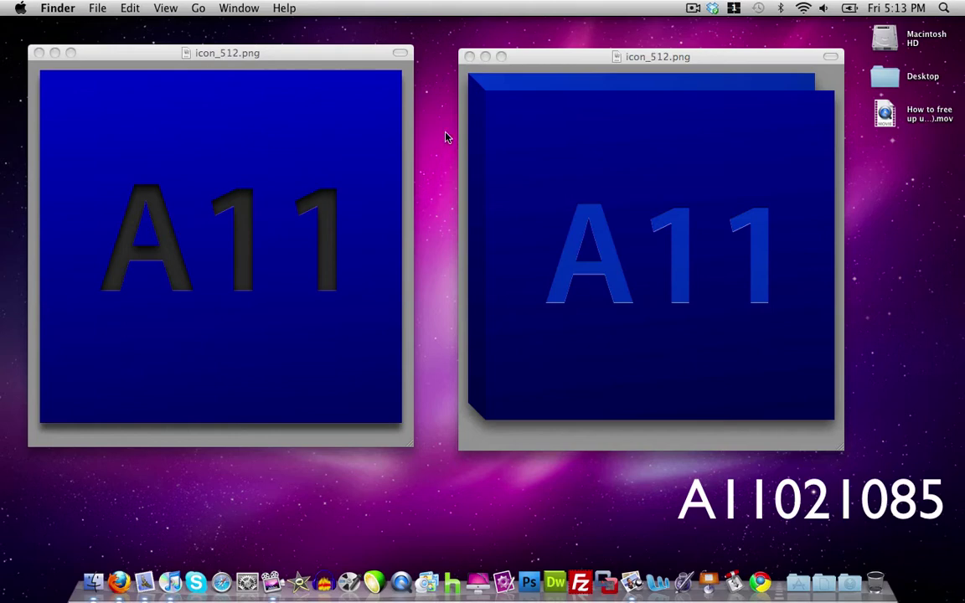
{"action": "left_click", "coordinate": [328, 102]}
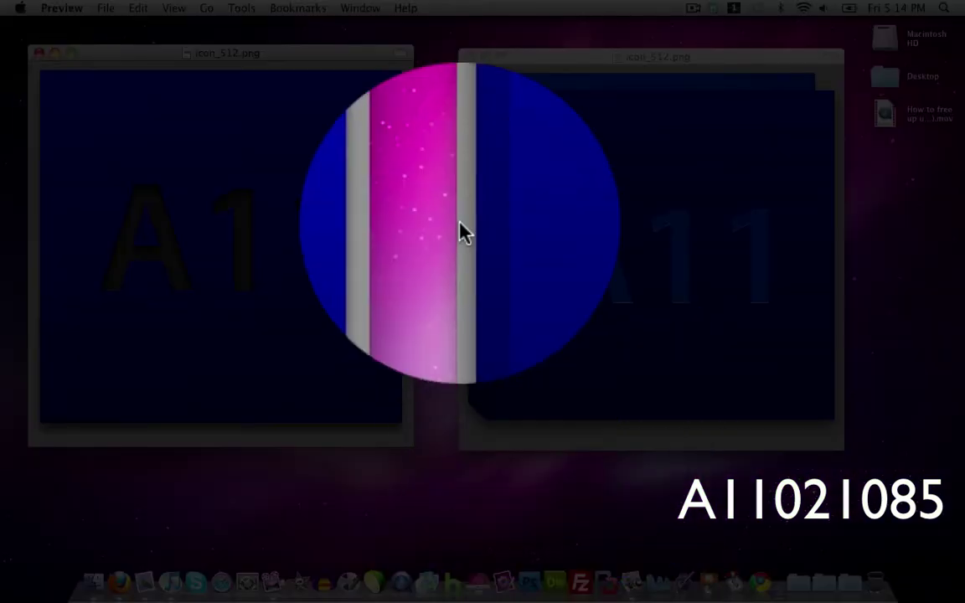
{"action": "key", "text": "super+w"}
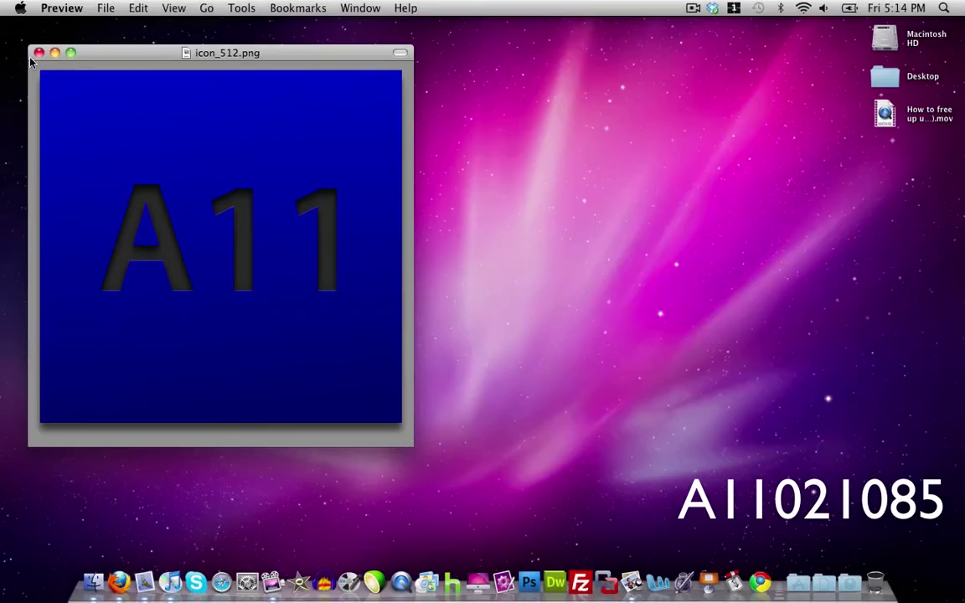
Close the flat A11 preview and preview the CS5 (Image) design in Icon Generator
{"action": "left_click", "coordinate": [38, 53]}
{"action": "left_click", "coordinate": [120, 582]}
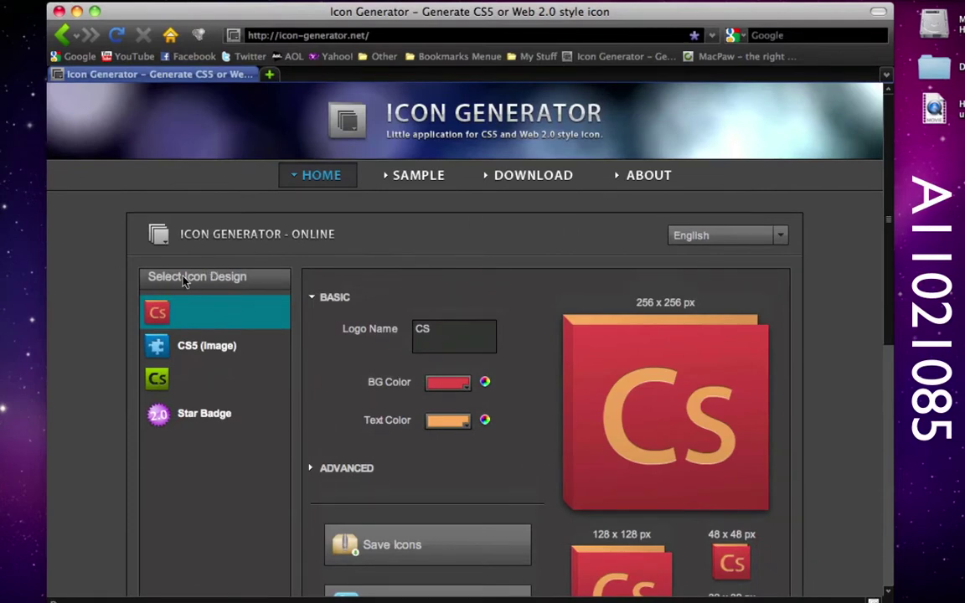
{"action": "left_click", "coordinate": [167, 345]}
Compare the green Cs and Star Badge designs, then go back to the red Cs box design
{"action": "scroll", "coordinate": [695, 369], "scroll_direction": "down", "scroll_amount": 2}
{"action": "scroll", "coordinate": [696, 369], "scroll_direction": "down", "scroll_amount": 1}
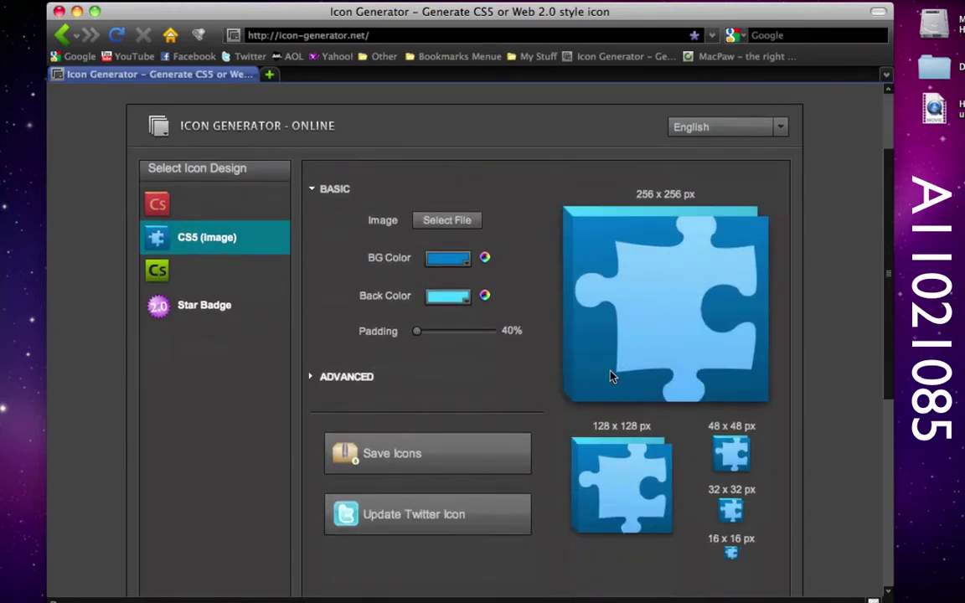
{"action": "left_click", "coordinate": [157, 270]}
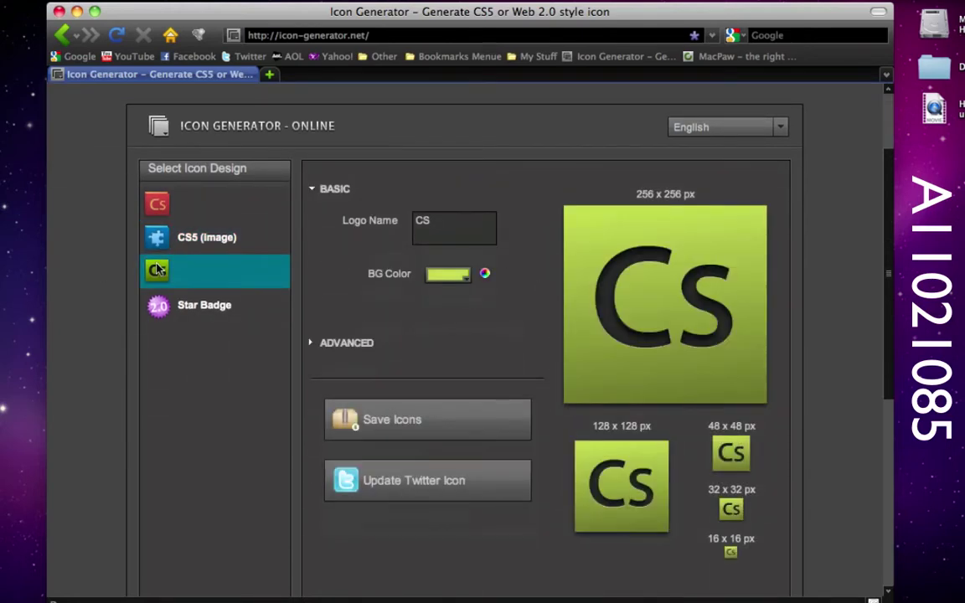
{"action": "left_click", "coordinate": [179, 310]}
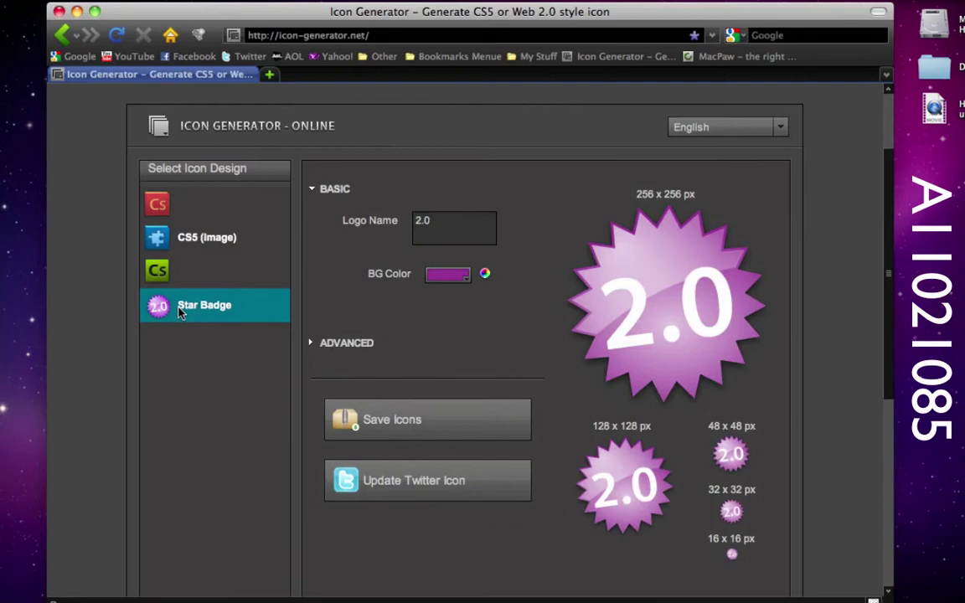
{"action": "left_click", "coordinate": [175, 211]}
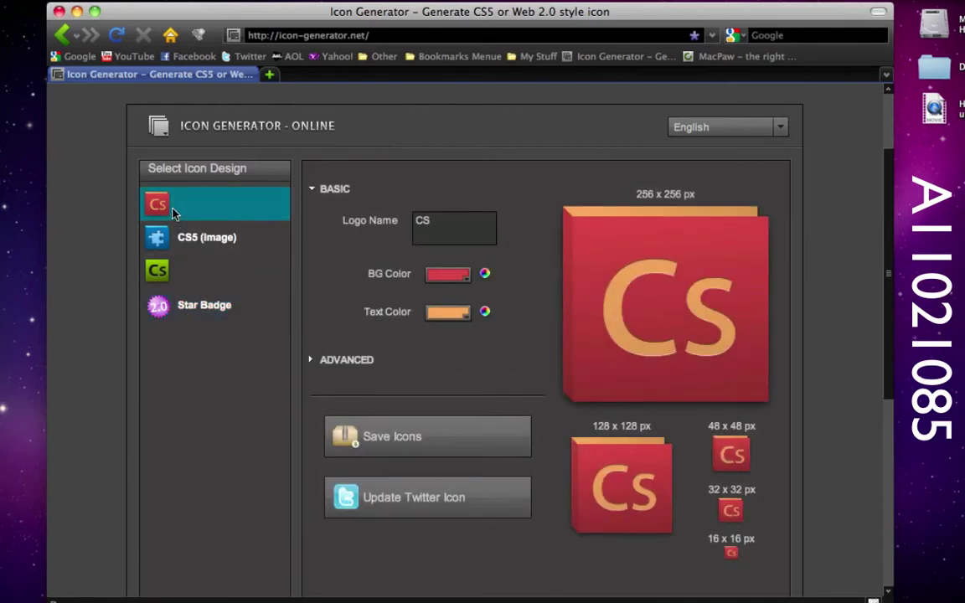
{"action": "scroll", "coordinate": [176, 214], "scroll_direction": "up", "scroll_amount": 1}
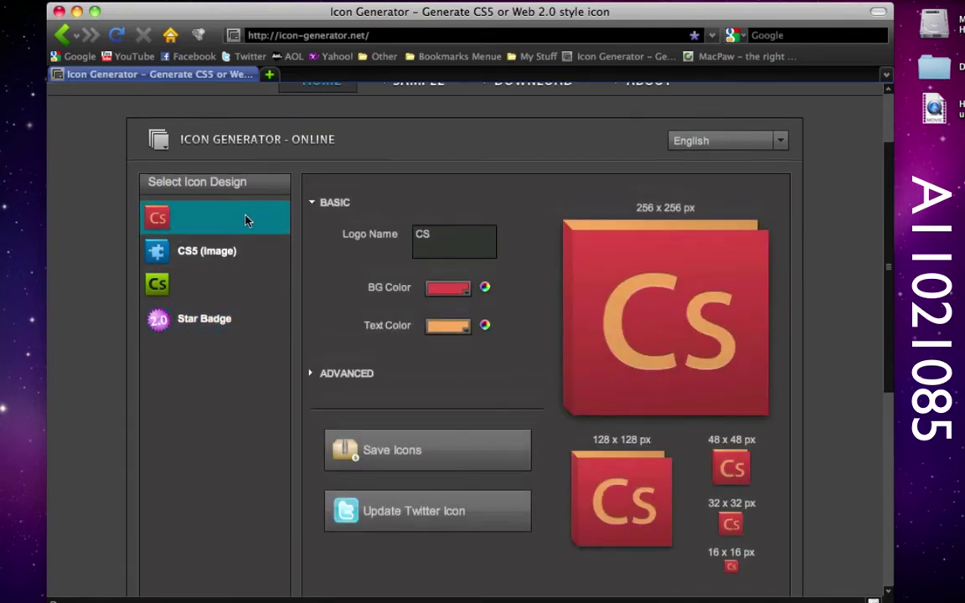
{"action": "scroll", "coordinate": [245, 219], "scroll_direction": "down", "scroll_amount": 3}
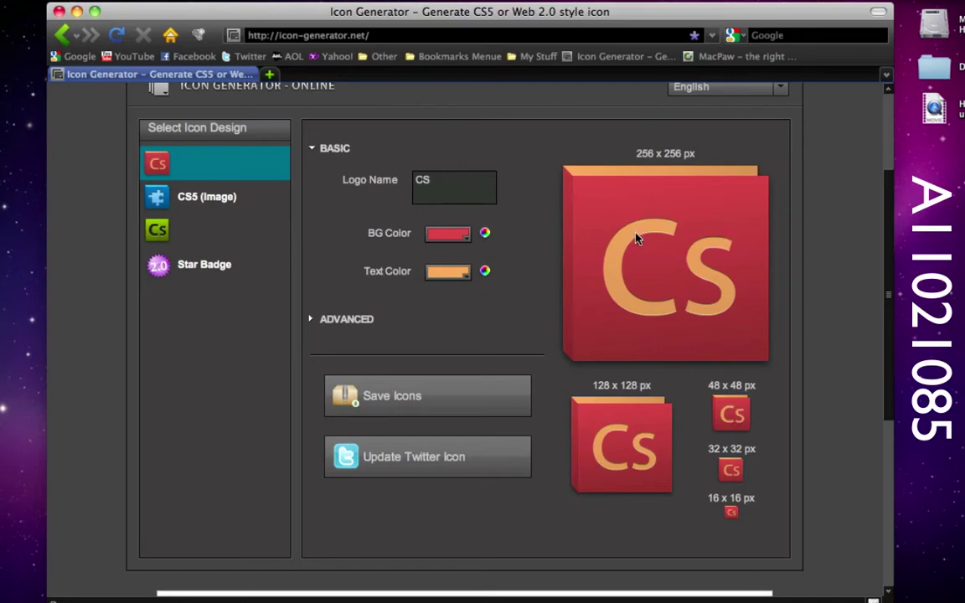
Replace the Logo Name with 324
{"action": "left_click", "coordinate": [461, 196]}
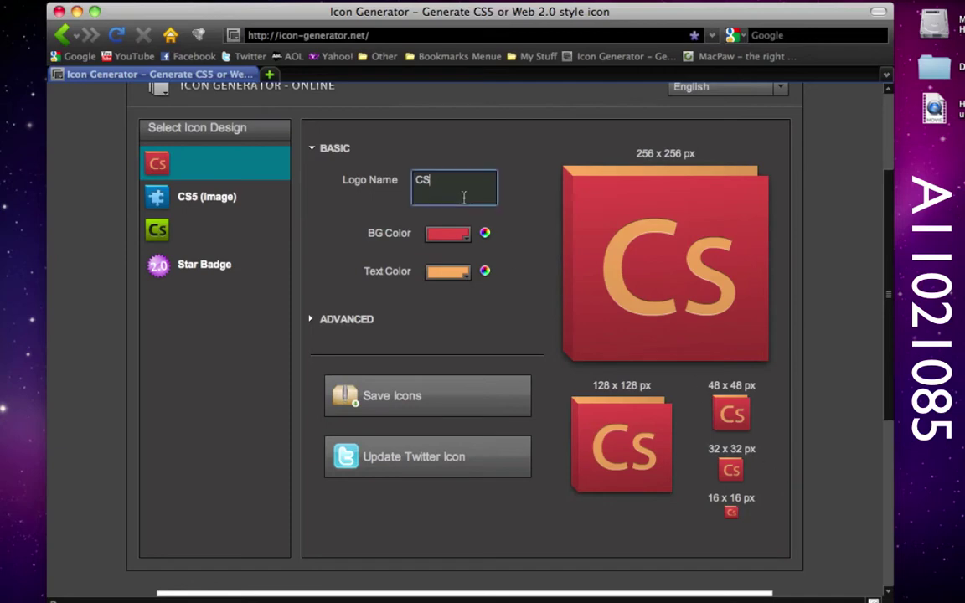
{"action": "key", "text": "super+a"}
{"action": "type", "text": "324"}
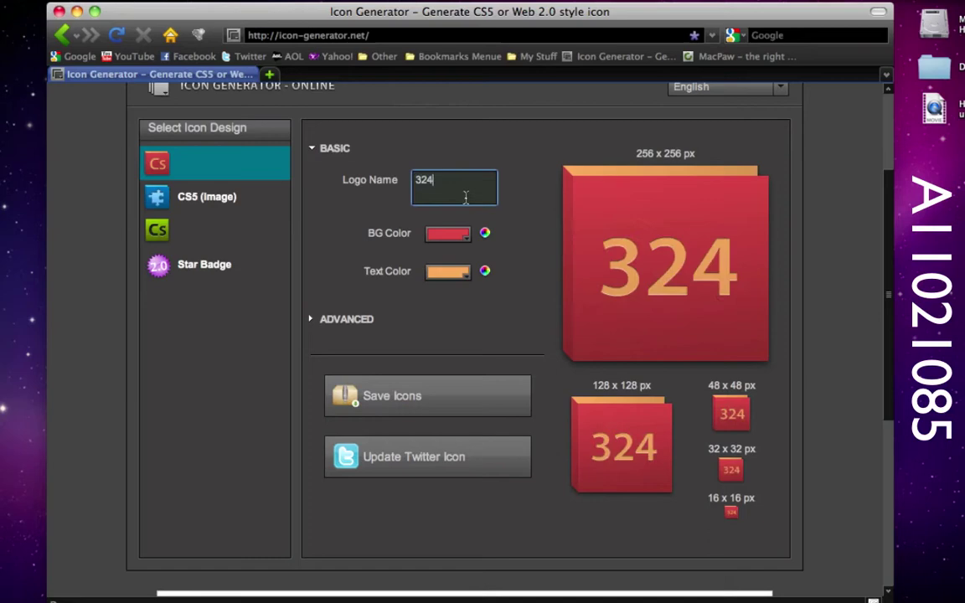
Give the icon a black background and white text, after briefly trying red text
{"action": "left_click", "coordinate": [426, 237]}
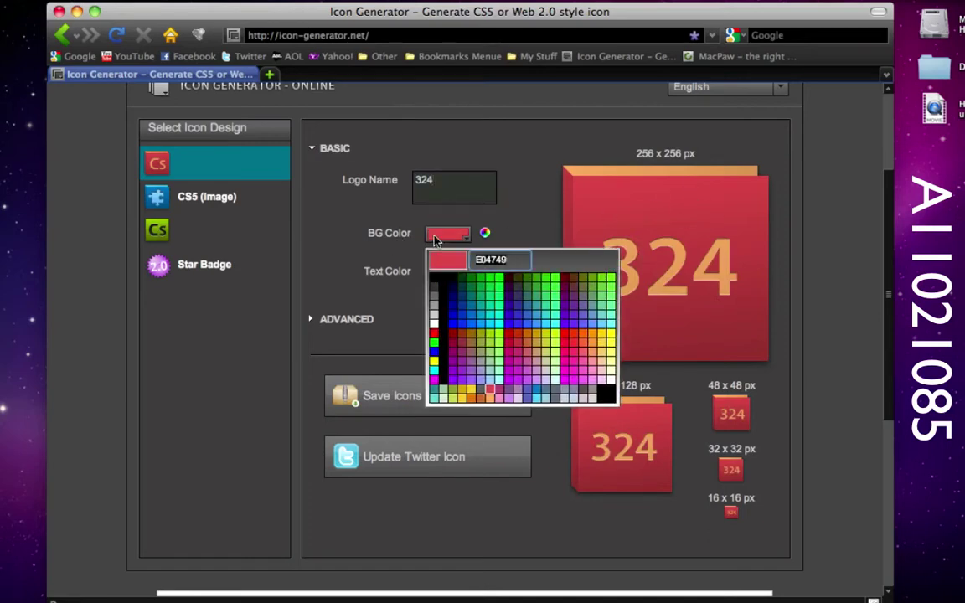
{"action": "left_click", "coordinate": [445, 278]}
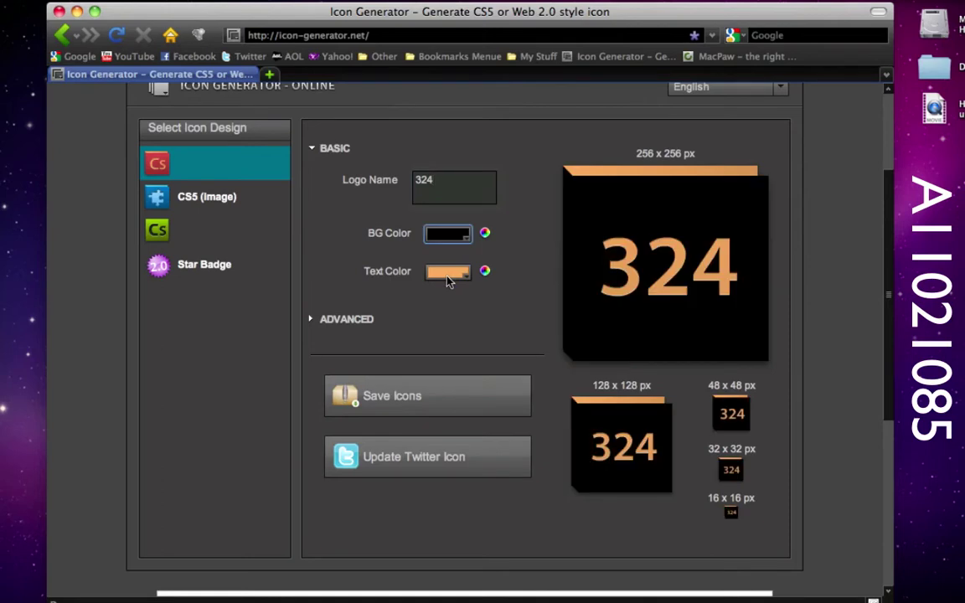
{"action": "left_click", "coordinate": [449, 273]}
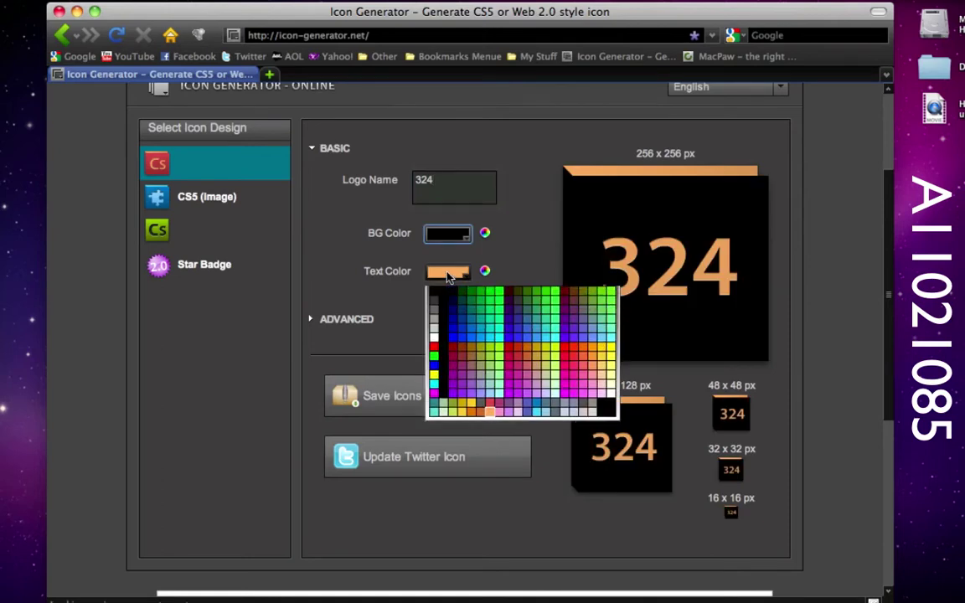
{"action": "left_click", "coordinate": [433, 372]}
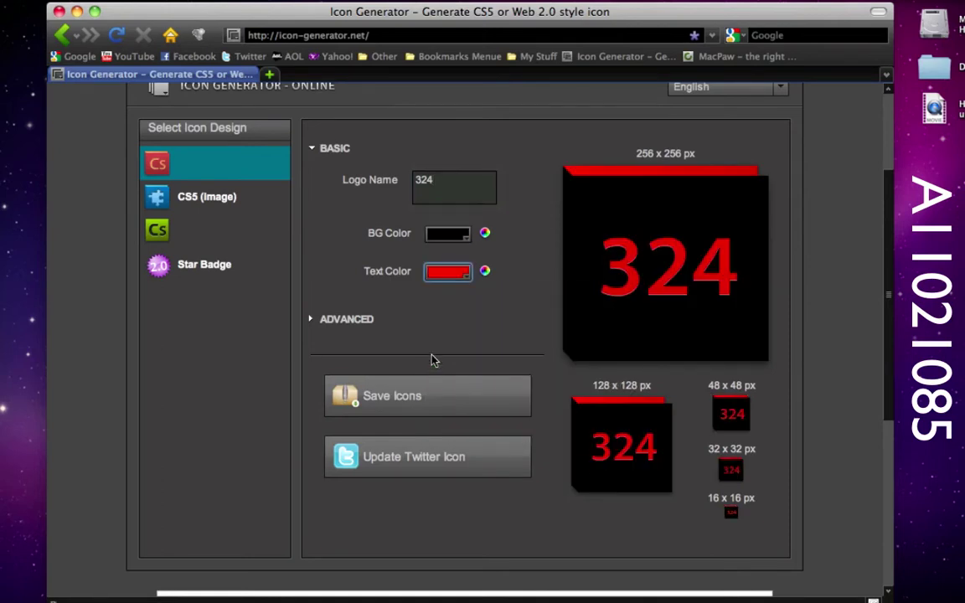
{"action": "left_click", "coordinate": [448, 274]}
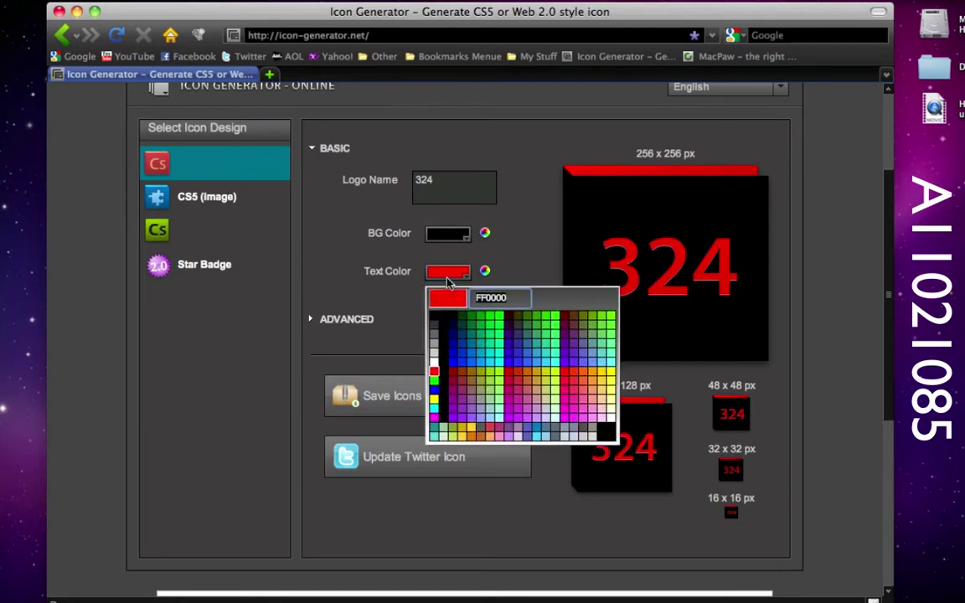
{"action": "left_click", "coordinate": [434, 362]}
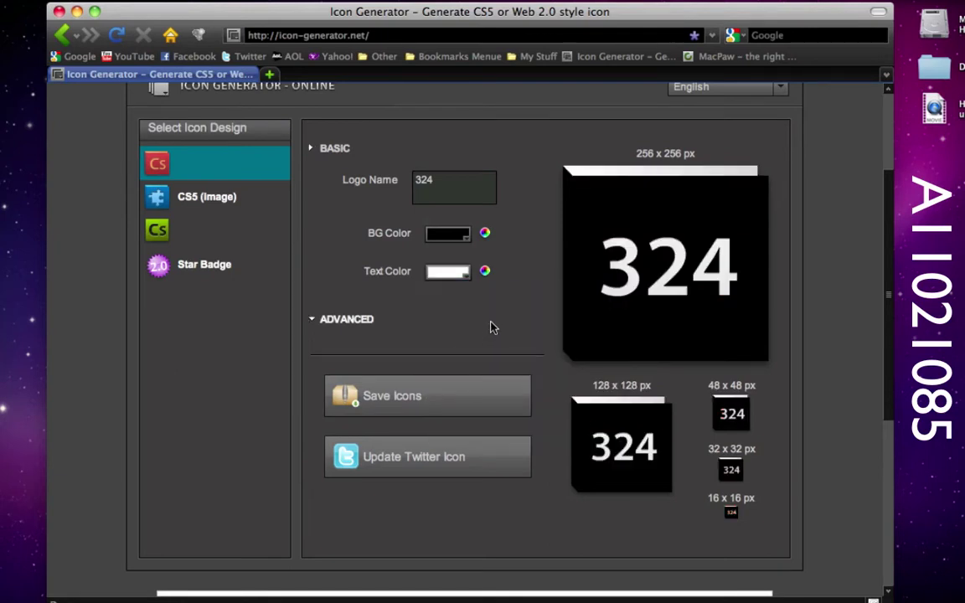
{"action": "left_click", "coordinate": [491, 325]}
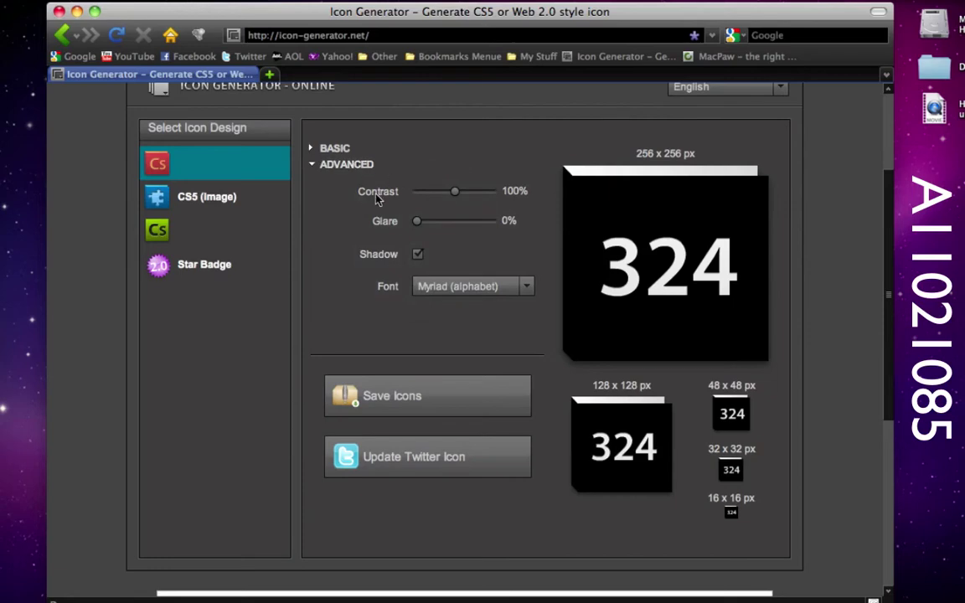
{"action": "left_click", "coordinate": [334, 150]}
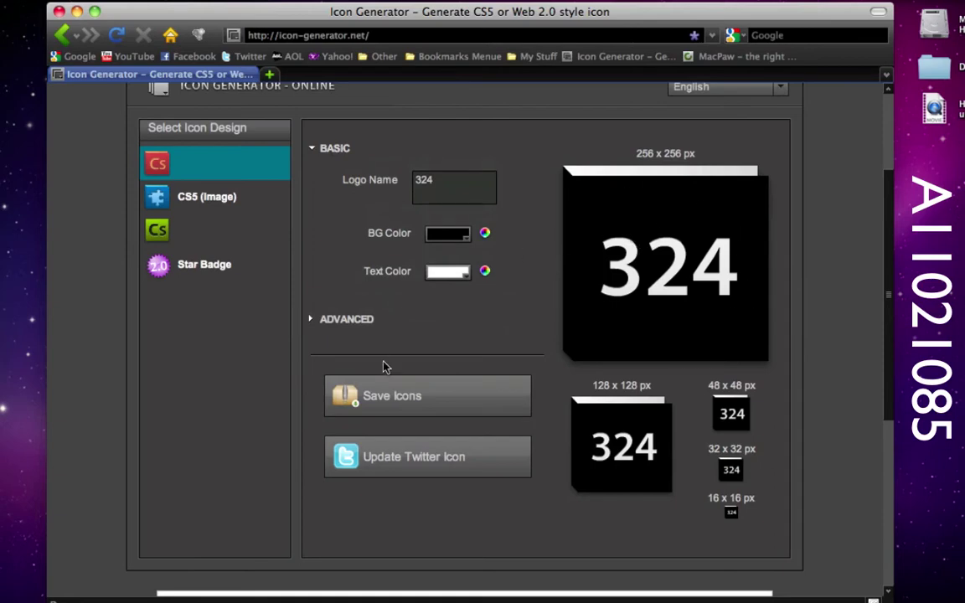
Save 324_icons.zip to the Desktop, unzip it and open the 324_icons folder
{"action": "left_click", "coordinate": [407, 400]}
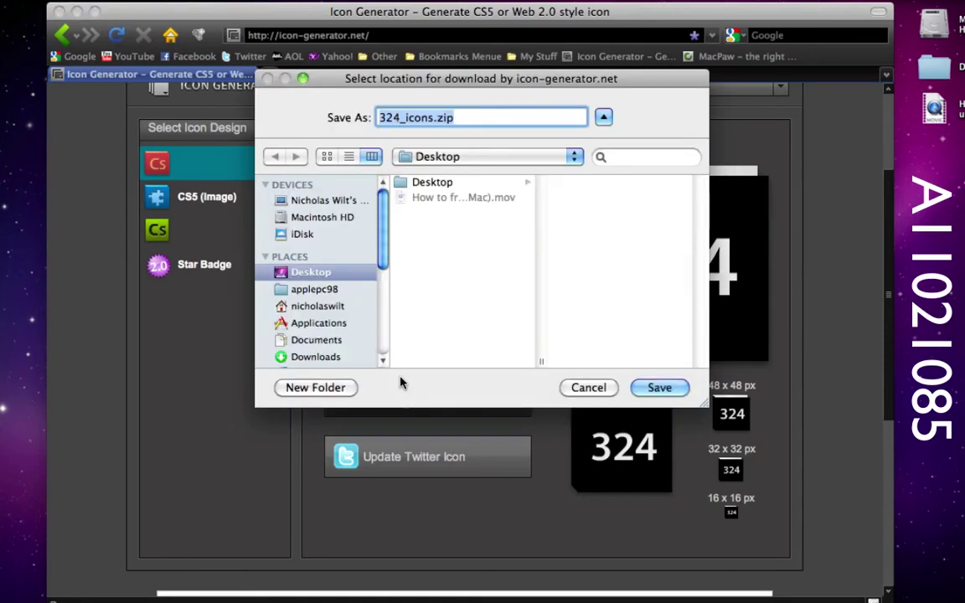
{"action": "left_click", "coordinate": [664, 388]}
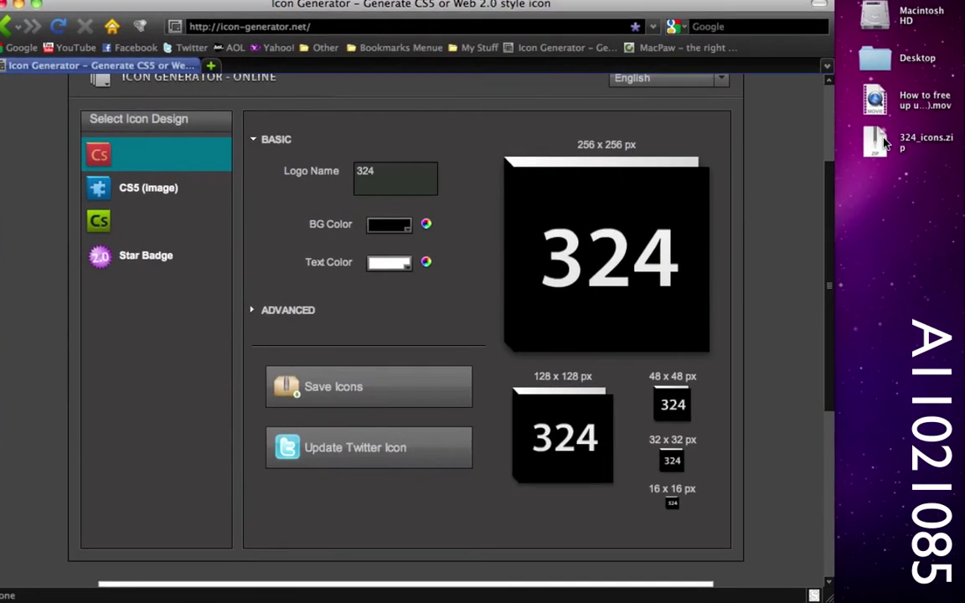
{"action": "double_click", "coordinate": [878, 143]}
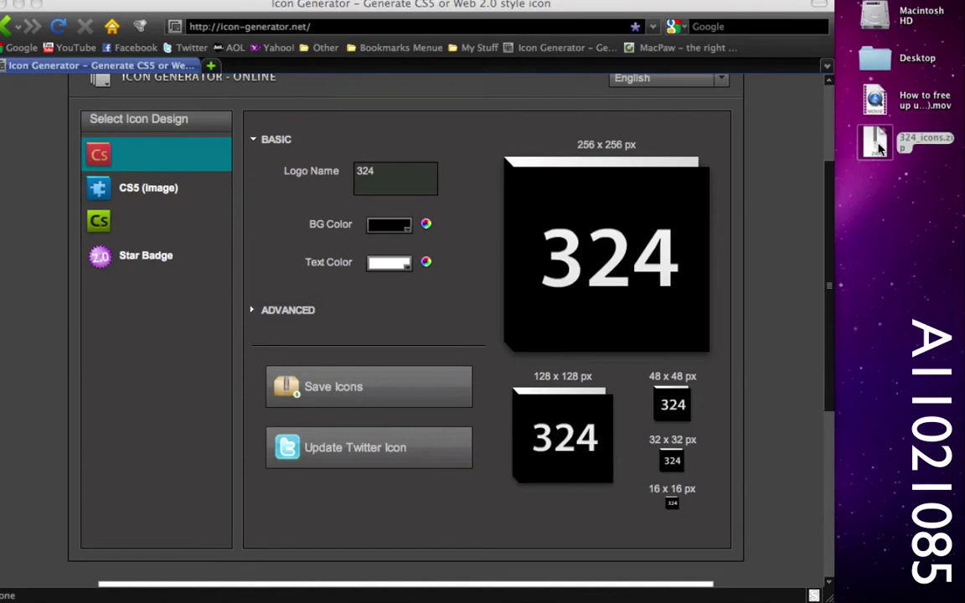
{"action": "left_click", "coordinate": [876, 186]}
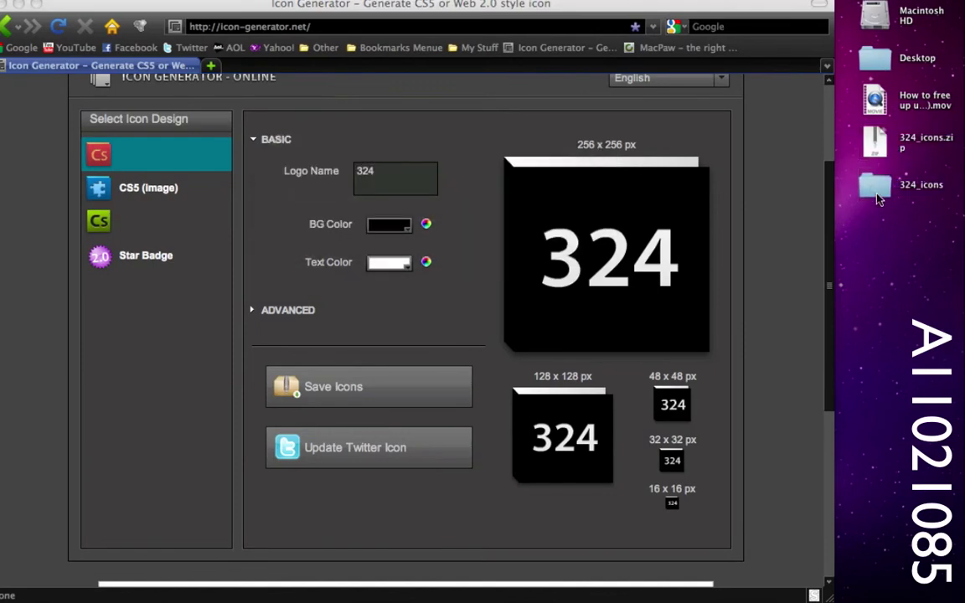
{"action": "double_click", "coordinate": [876, 193]}
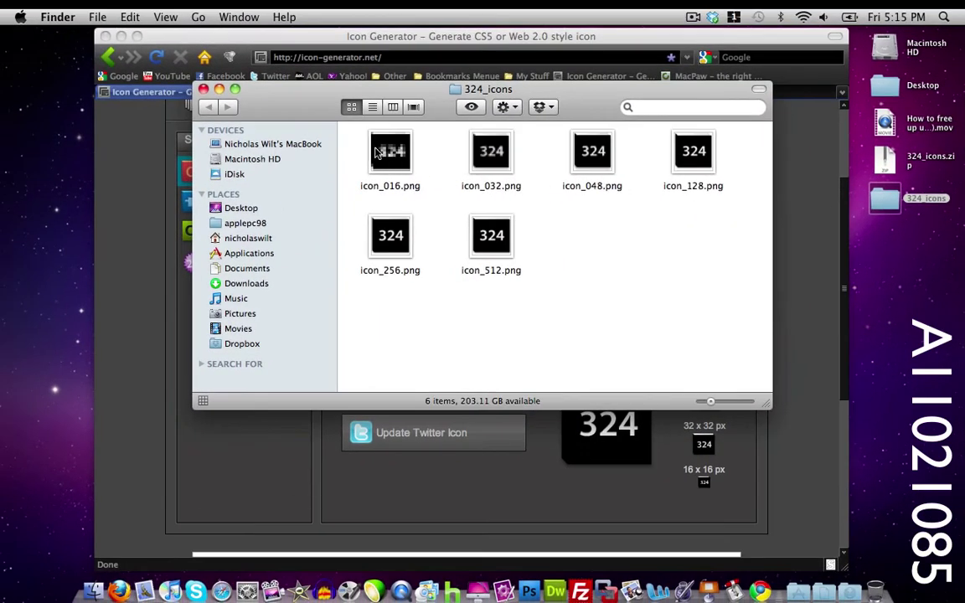
Preview the black 16 px icon_016 and close it
{"action": "key", "text": "Right"}
{"action": "left_click", "coordinate": [546, 270]}
{"action": "double_click", "coordinate": [389, 151]}
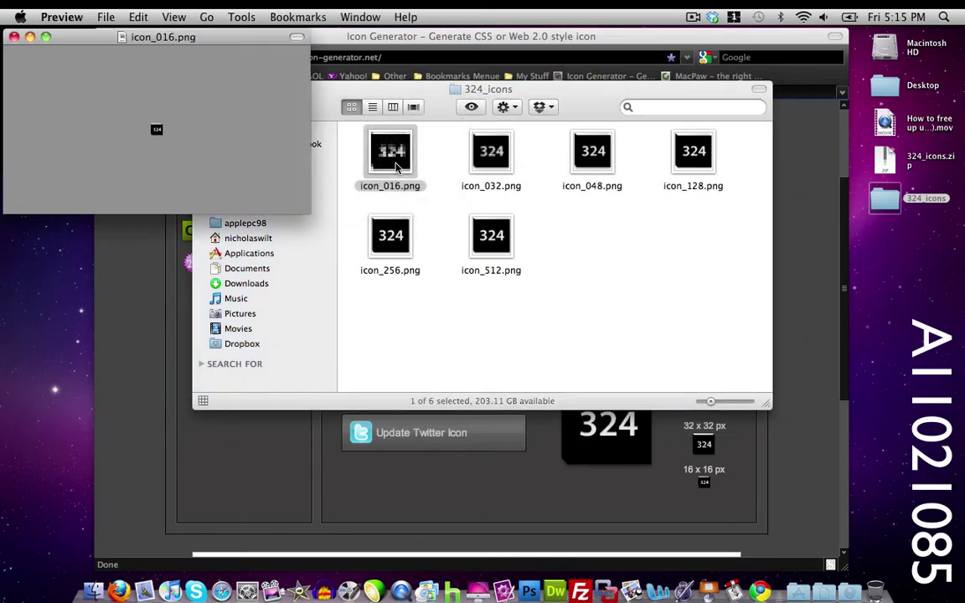
{"action": "left_click", "coordinate": [14, 37]}
Check the 512 and 256 px icons, then close their previews and the 324_icons folder
{"action": "double_click", "coordinate": [503, 236]}
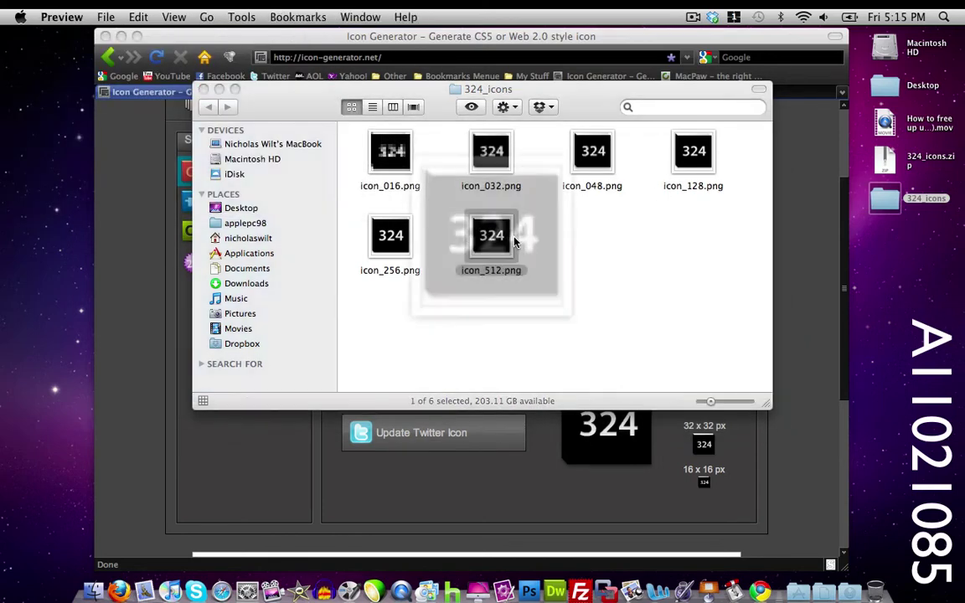
{"action": "double_click", "coordinate": [396, 237]}
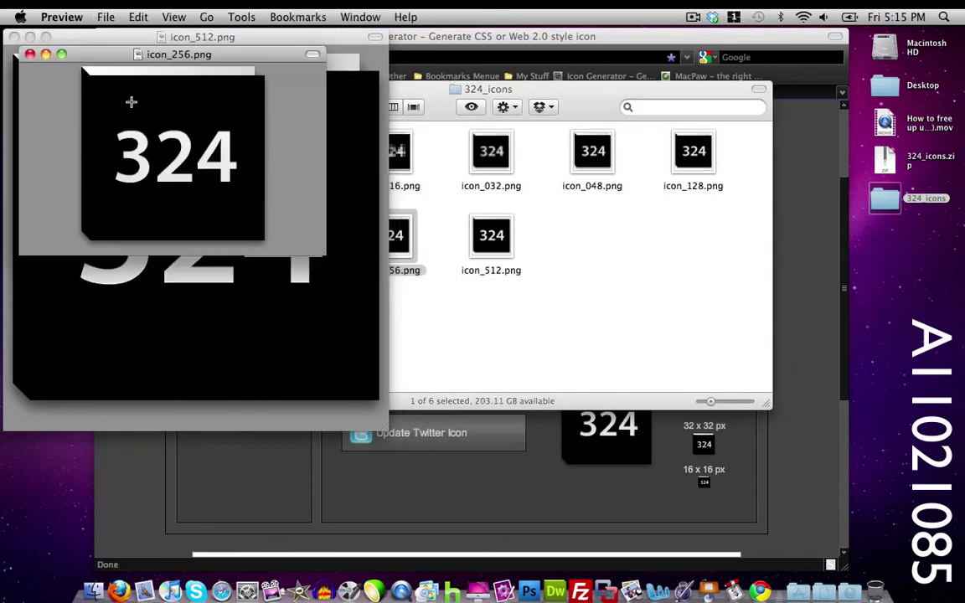
{"action": "left_click", "coordinate": [29, 54]}
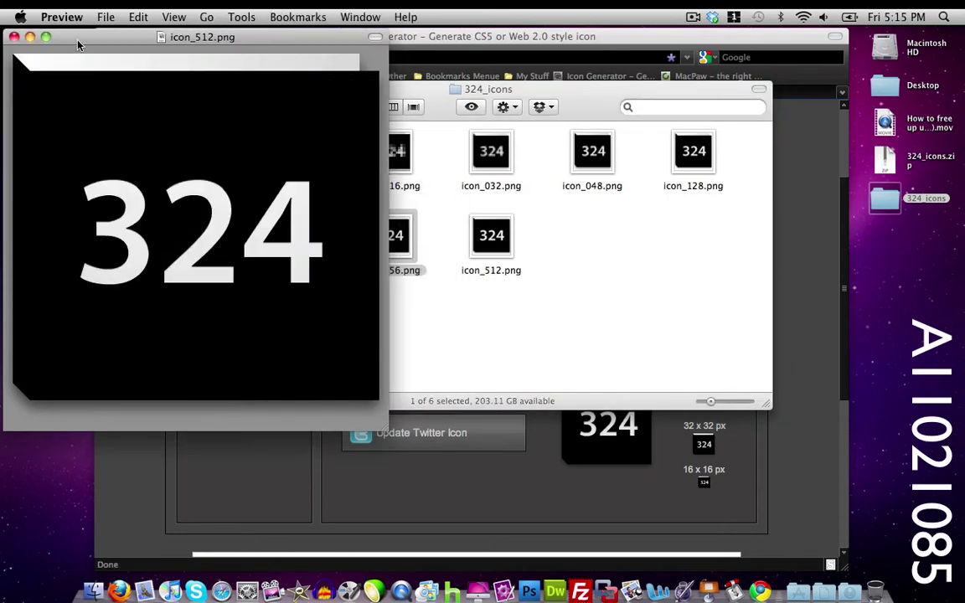
{"action": "left_click", "coordinate": [14, 37]}
{"action": "left_click", "coordinate": [201, 92]}
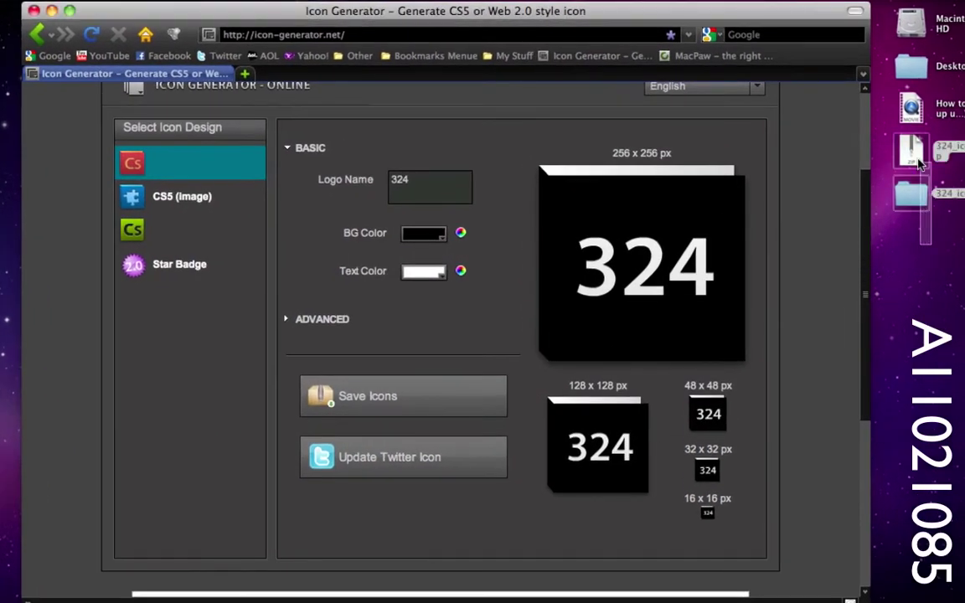
Trash the black 324 zip and folder, then switch to the green CS4 design named 324
{"action": "left_click_drag", "start_coordinate": [919, 165], "coordinate": [930, 557]}
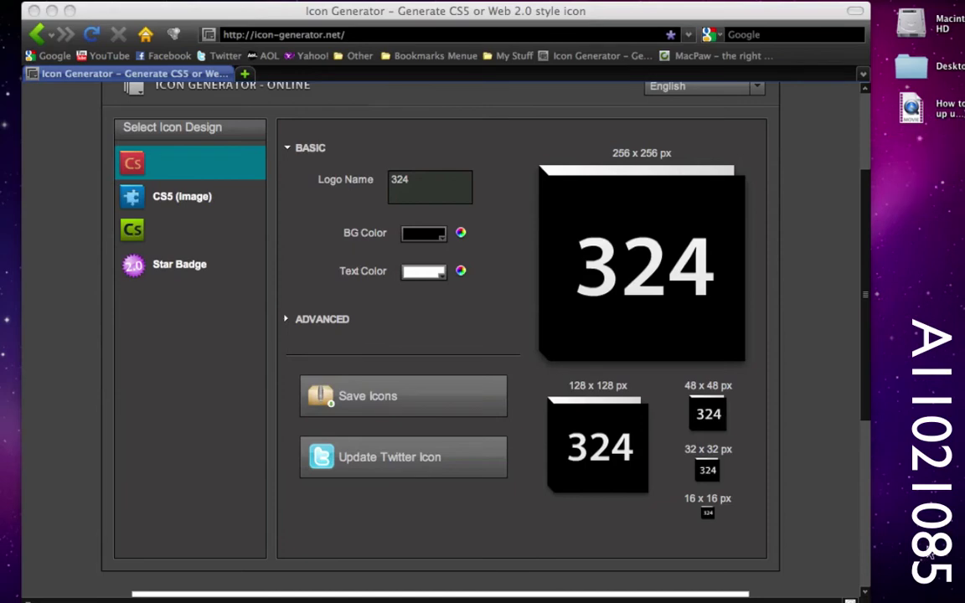
{"action": "left_click", "coordinate": [162, 235]}
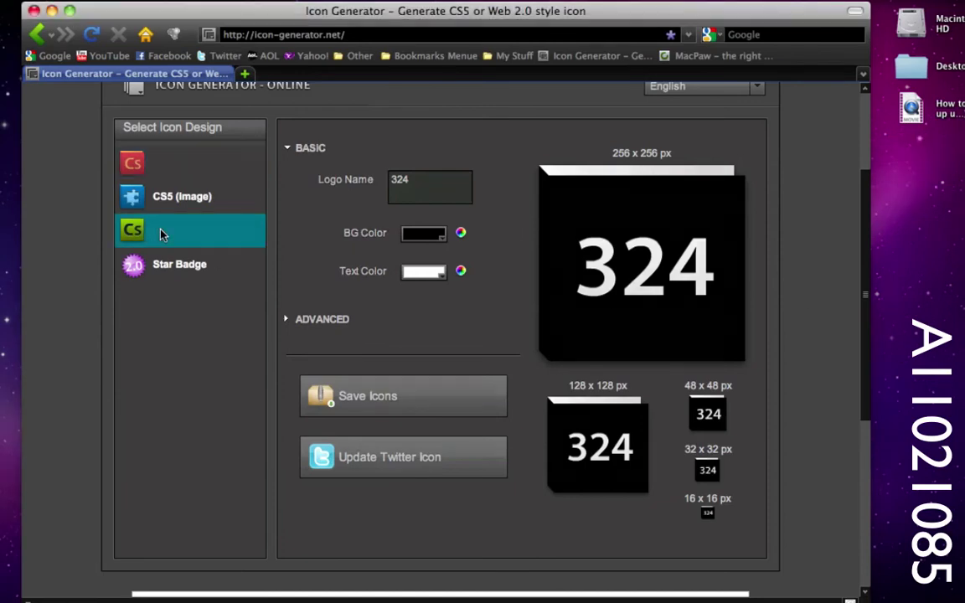
{"action": "double_click", "coordinate": [451, 194]}
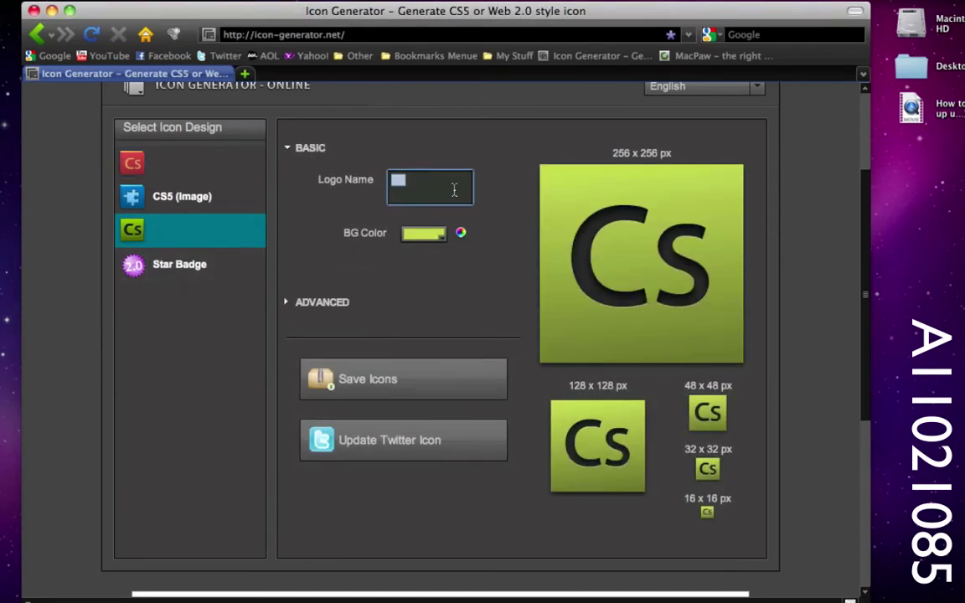
{"action": "type", "text": "324"}
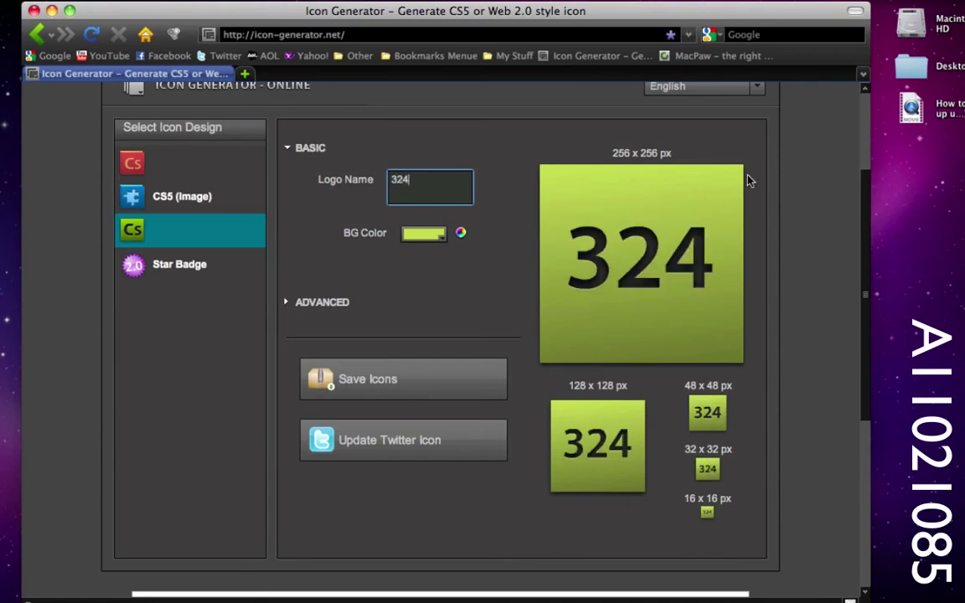
Set the CS4 icon's BG Color to bright green after briefly trying black
{"action": "left_click", "coordinate": [426, 243]}
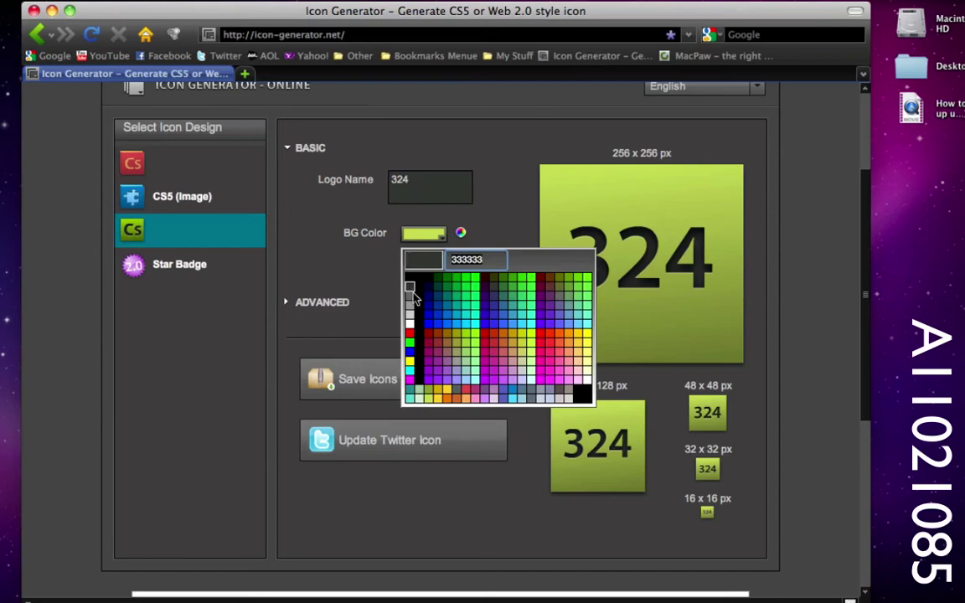
{"action": "left_click", "coordinate": [423, 300]}
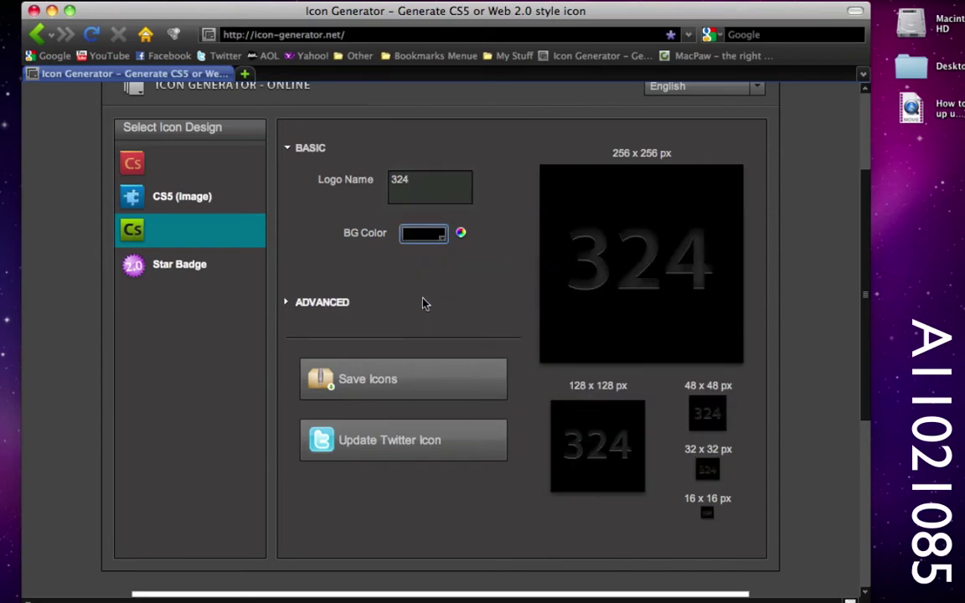
{"action": "left_click", "coordinate": [441, 237]}
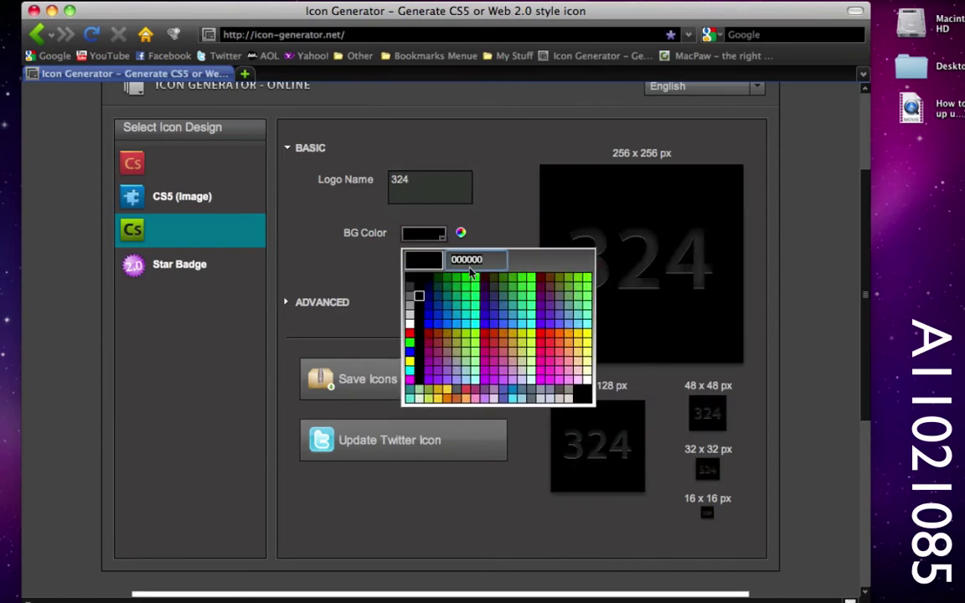
{"action": "left_click", "coordinate": [525, 302]}
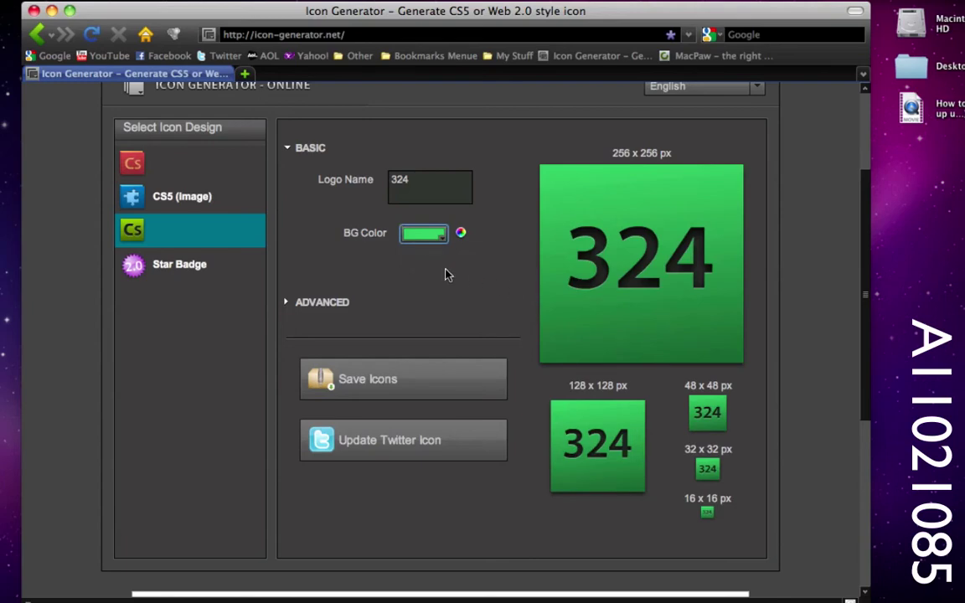
Save the green 324 icon set, unzip 324_icons.zip and open its folder
{"action": "left_click", "coordinate": [442, 390]}
{"action": "left_click", "coordinate": [632, 388]}
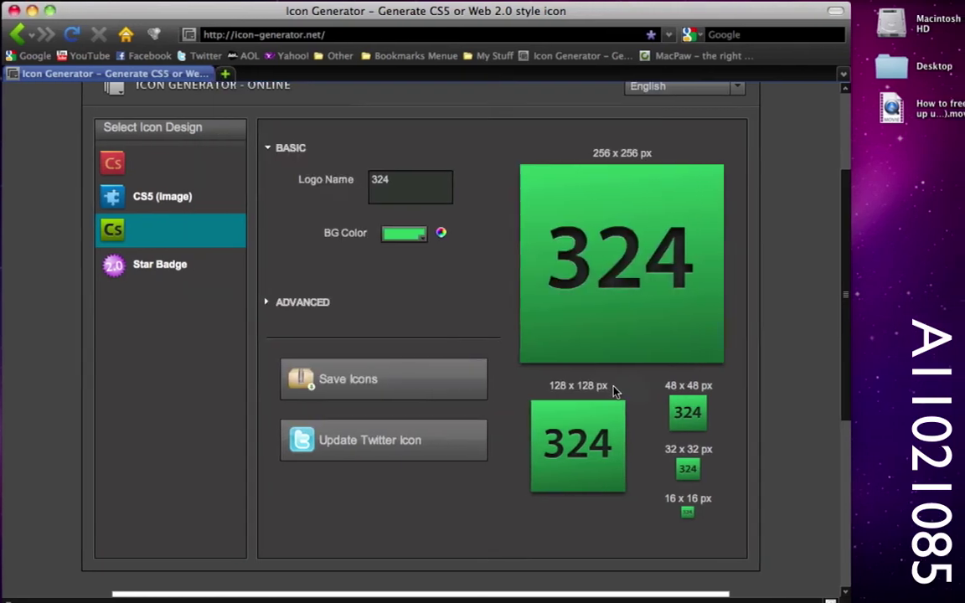
{"action": "double_click", "coordinate": [896, 147]}
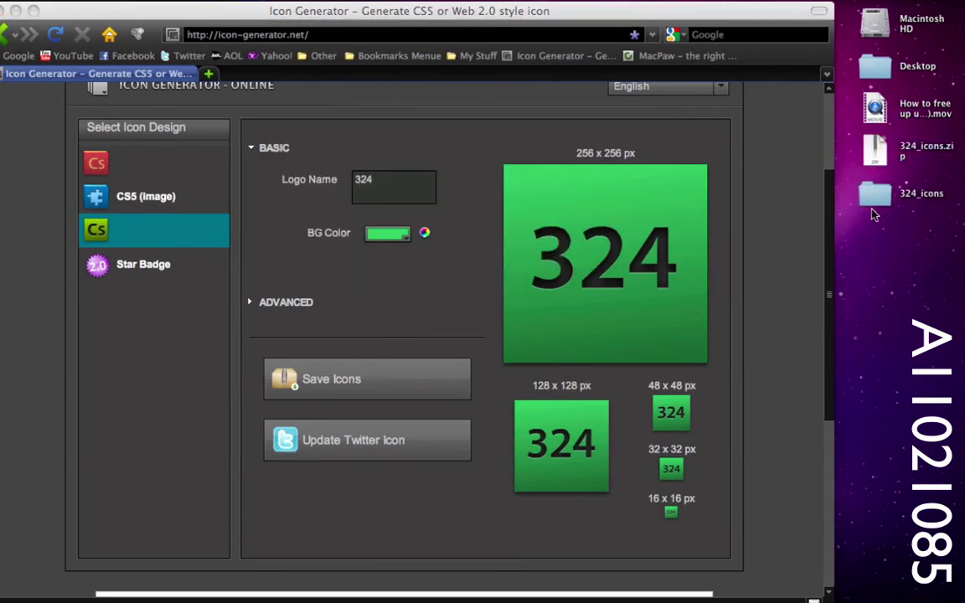
{"action": "double_click", "coordinate": [875, 194]}
Preview the green icon_512.png, close the windows, and select the desktop zip and folder
{"action": "left_click", "coordinate": [435, 231]}
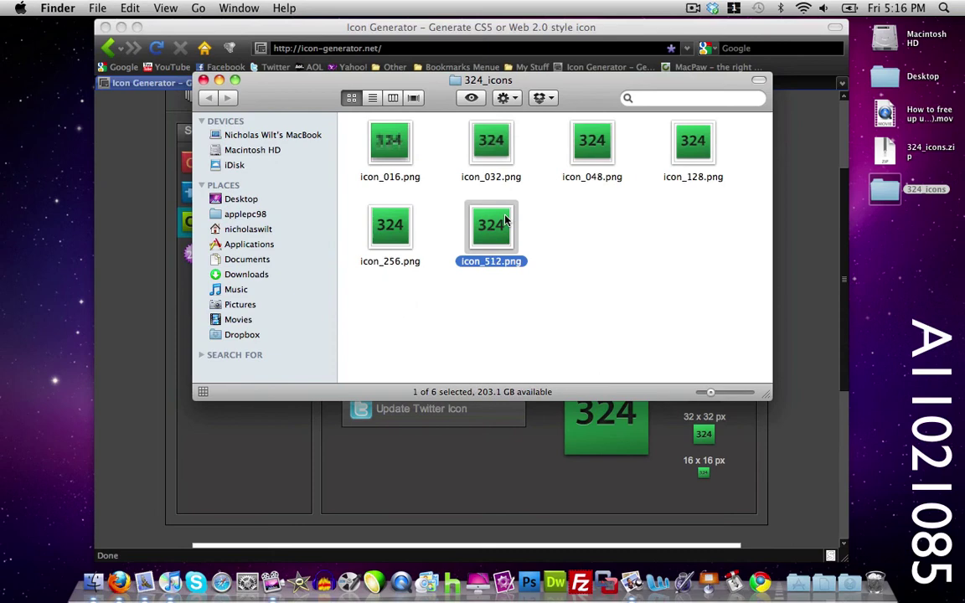
{"action": "double_click", "coordinate": [505, 219]}
{"action": "left_click", "coordinate": [10, 26]}
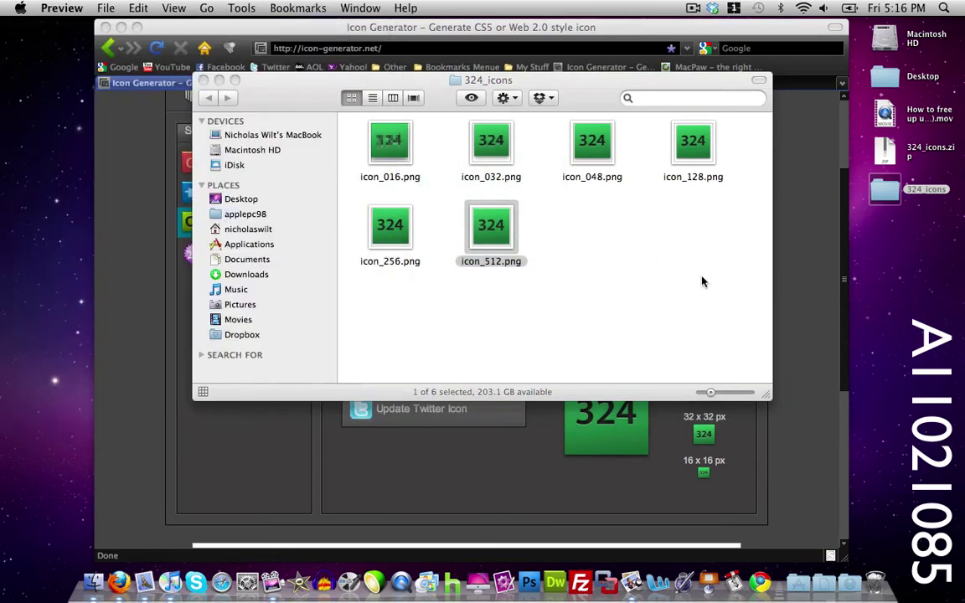
{"action": "left_click", "coordinate": [203, 80]}
{"action": "left_click_drag", "start_coordinate": [955, 323], "coordinate": [881, 581]}
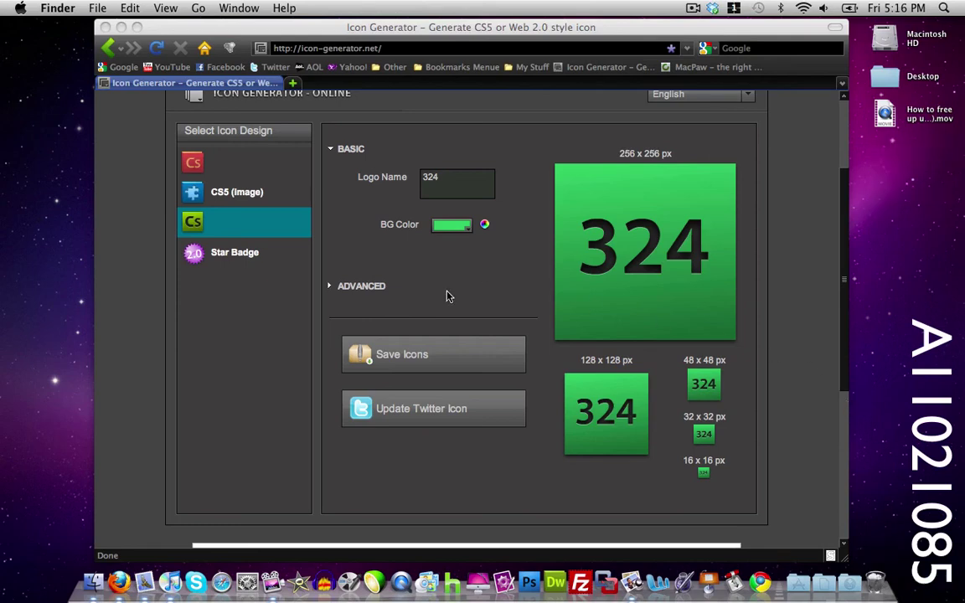
Bring the browser forward and look through the site's Sample page
{"action": "scroll", "coordinate": [447, 296], "scroll_direction": "up", "scroll_amount": 4}
{"action": "left_click", "coordinate": [407, 178]}
{"action": "left_click", "coordinate": [409, 178]}
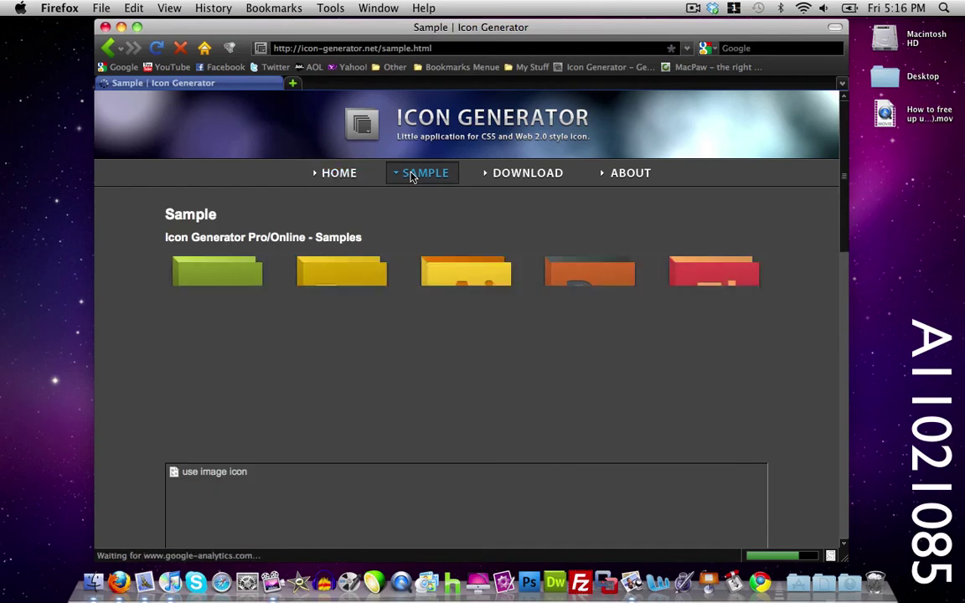
{"action": "scroll", "coordinate": [415, 181], "scroll_direction": "down", "scroll_amount": 3}
{"action": "scroll", "coordinate": [415, 248], "scroll_direction": "up", "scroll_amount": 3}
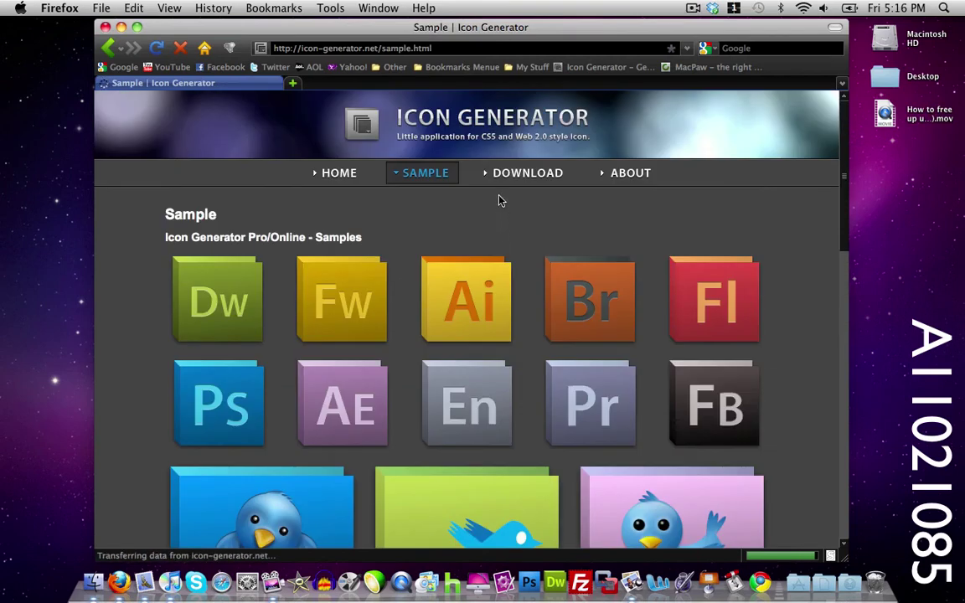
Scroll through the Download page, then return to the Home page
{"action": "left_click", "coordinate": [500, 176]}
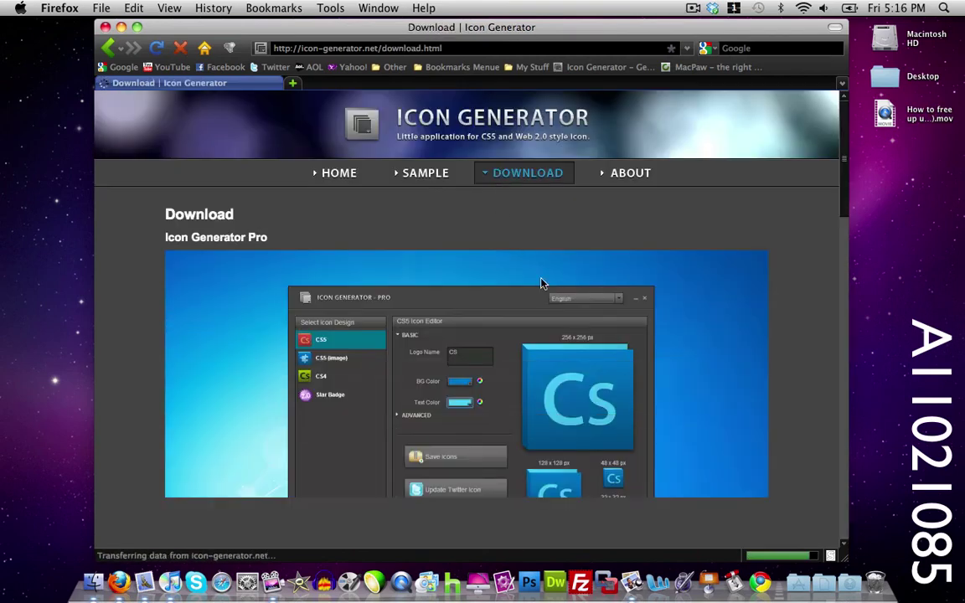
{"action": "scroll", "coordinate": [541, 283], "scroll_direction": "down", "scroll_amount": 1}
{"action": "scroll", "coordinate": [195, 218], "scroll_direction": "down", "scroll_amount": 1}
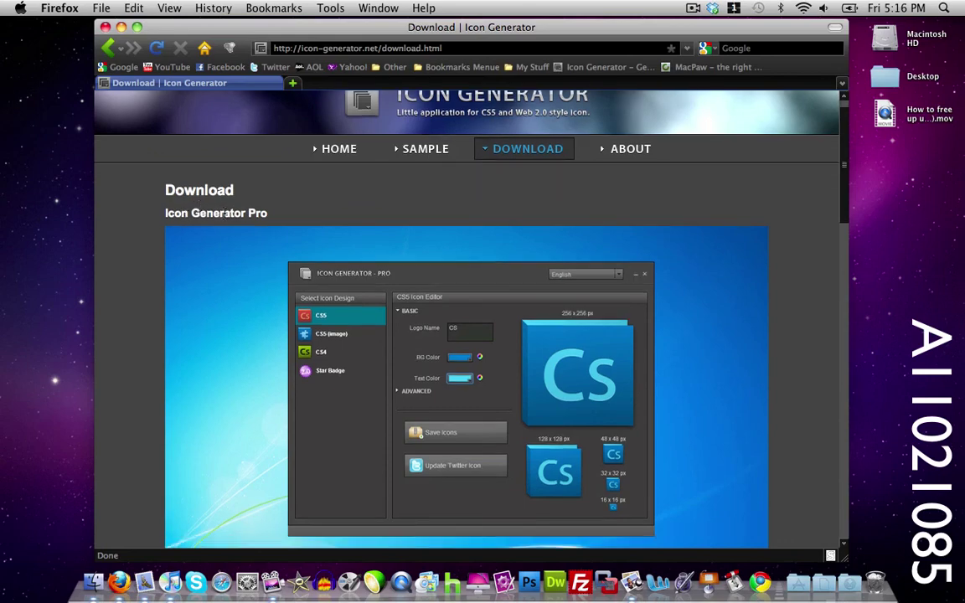
{"action": "scroll", "coordinate": [210, 188], "scroll_direction": "down", "scroll_amount": 10}
{"action": "scroll", "coordinate": [209, 189], "scroll_direction": "down", "scroll_amount": 8}
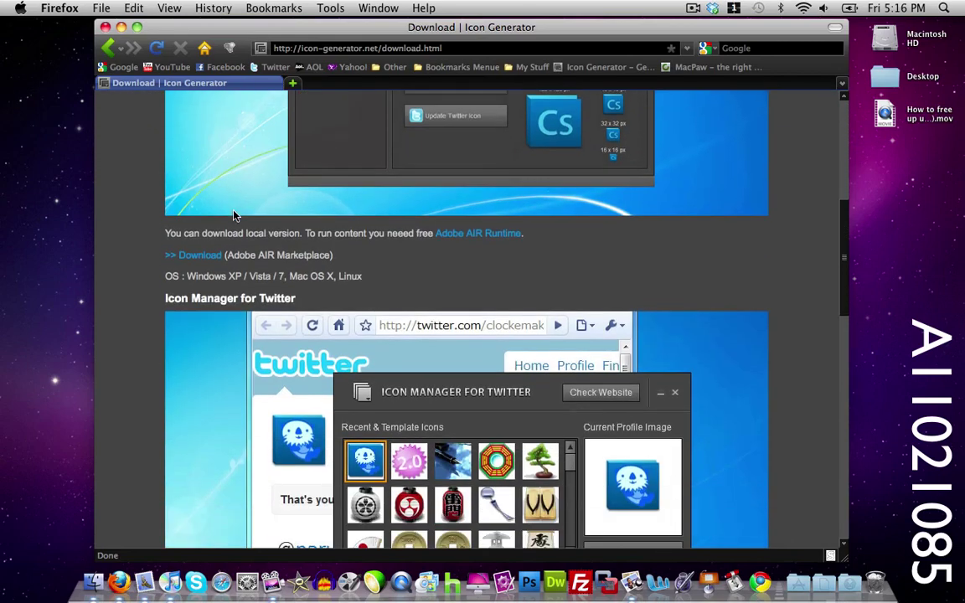
{"action": "scroll", "coordinate": [243, 176], "scroll_direction": "up", "scroll_amount": 15}
{"action": "left_click", "coordinate": [335, 123]}
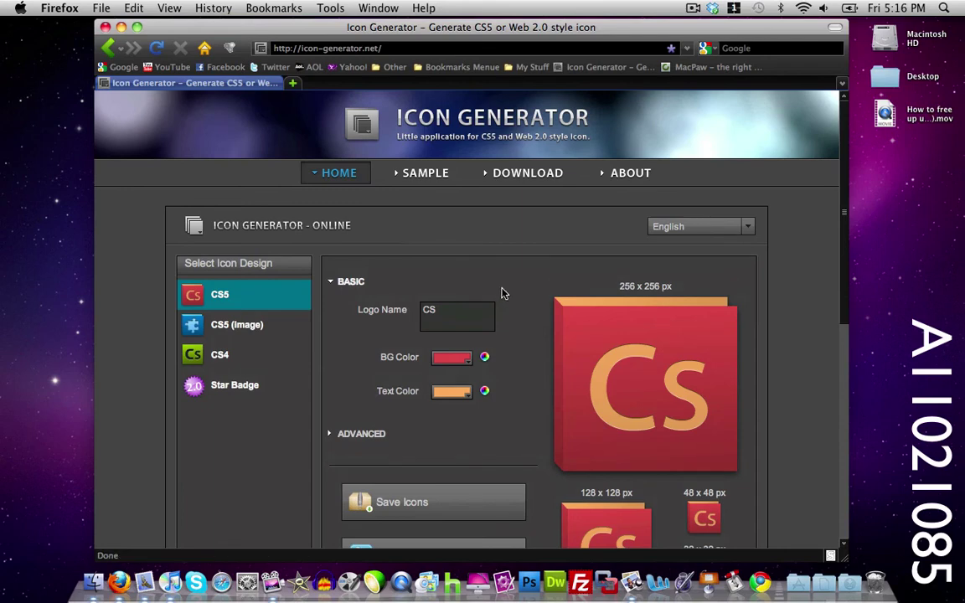
Close the Firefox window and focus the empty desktop
{"action": "left_click", "coordinate": [105, 27]}
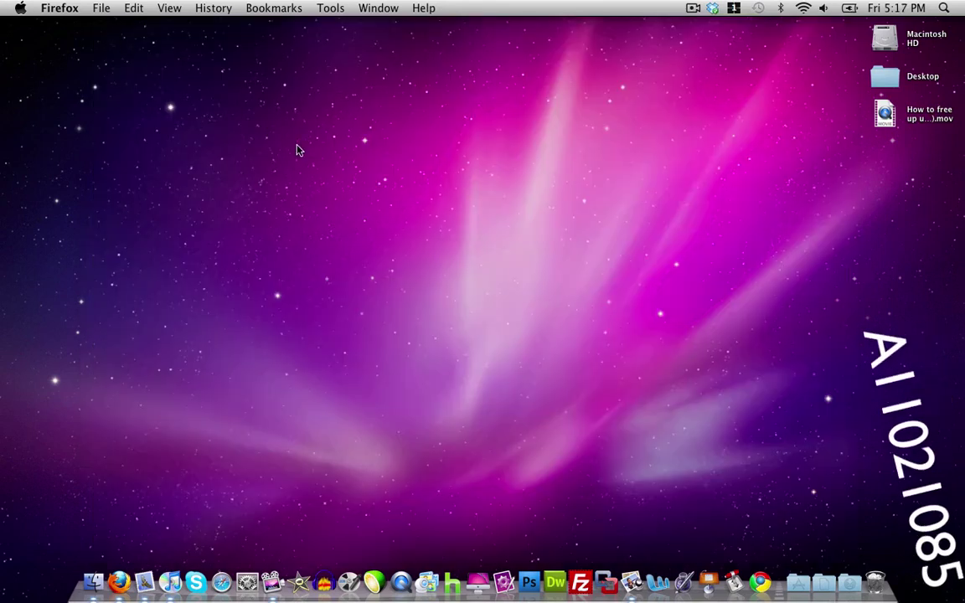
{"action": "left_click", "coordinate": [311, 158]}
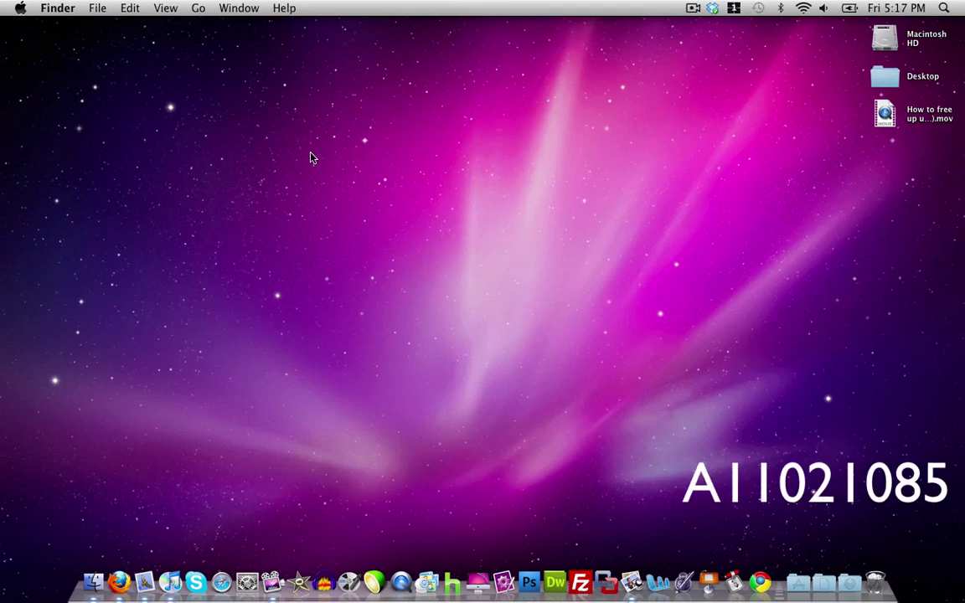